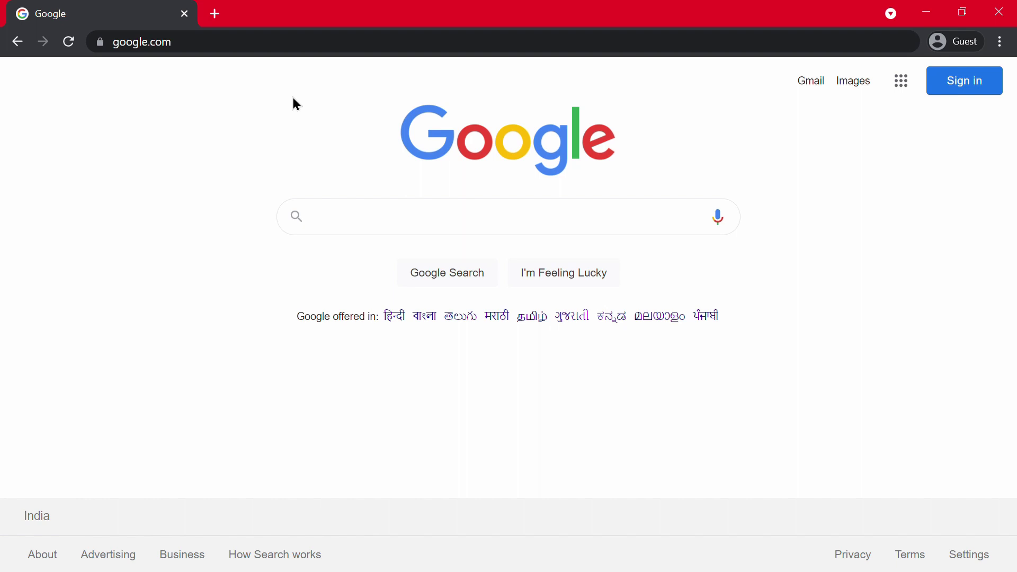
Search Google for 'tune my music' and open the tunemymusic.com result
left_click(332, 52)
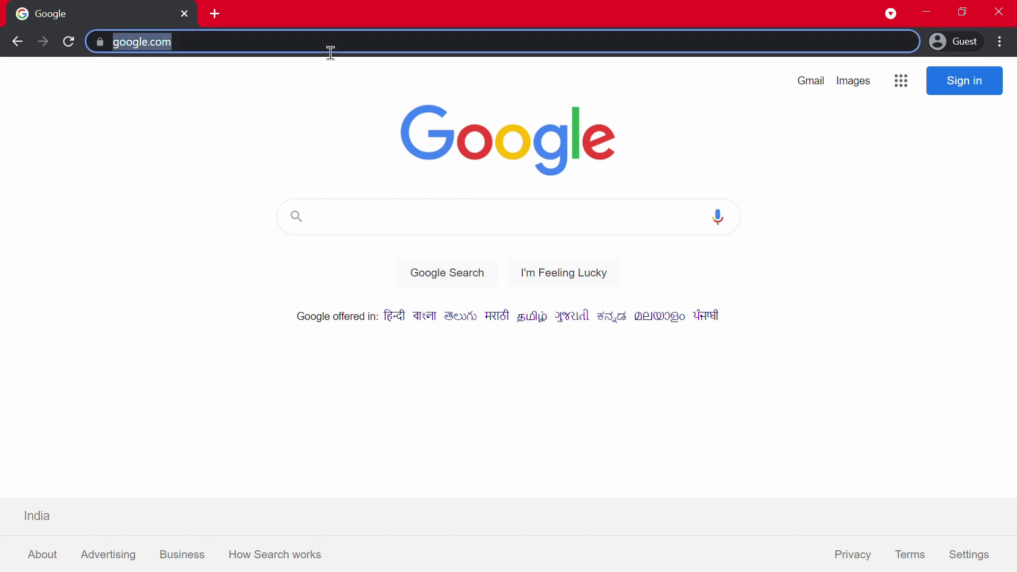
type("tune my m")
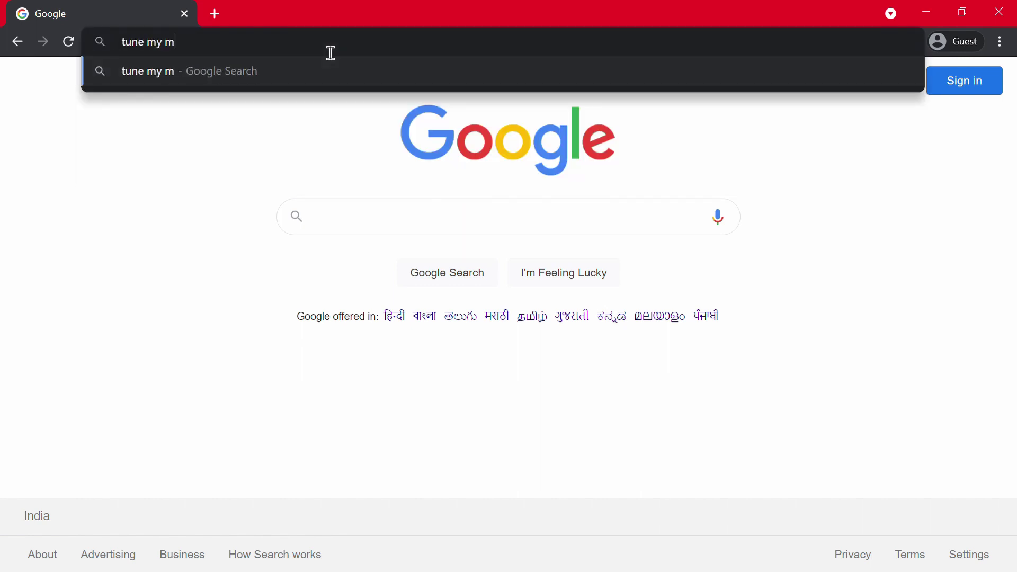
type("usic")
key("Return")
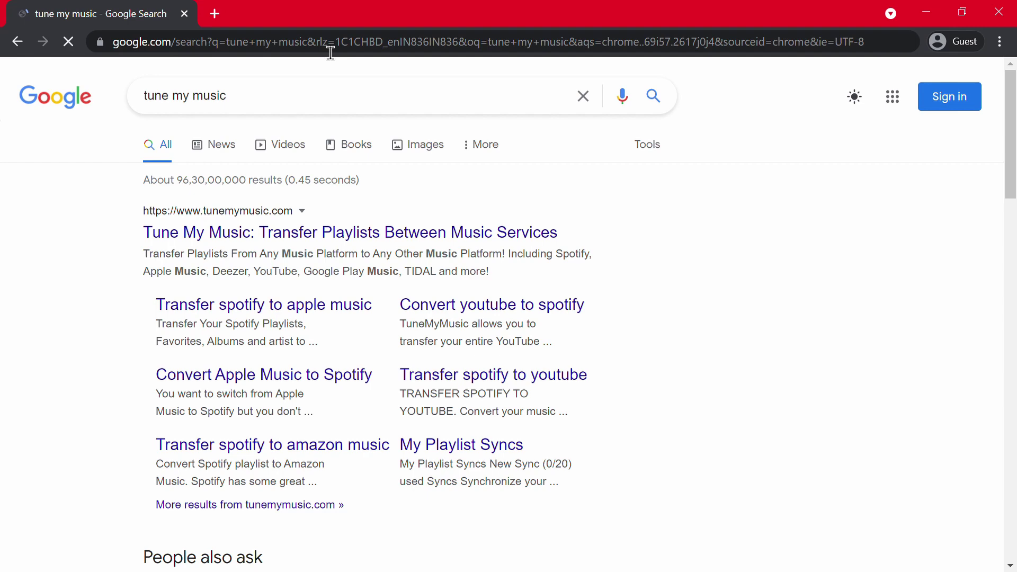
left_click(297, 233)
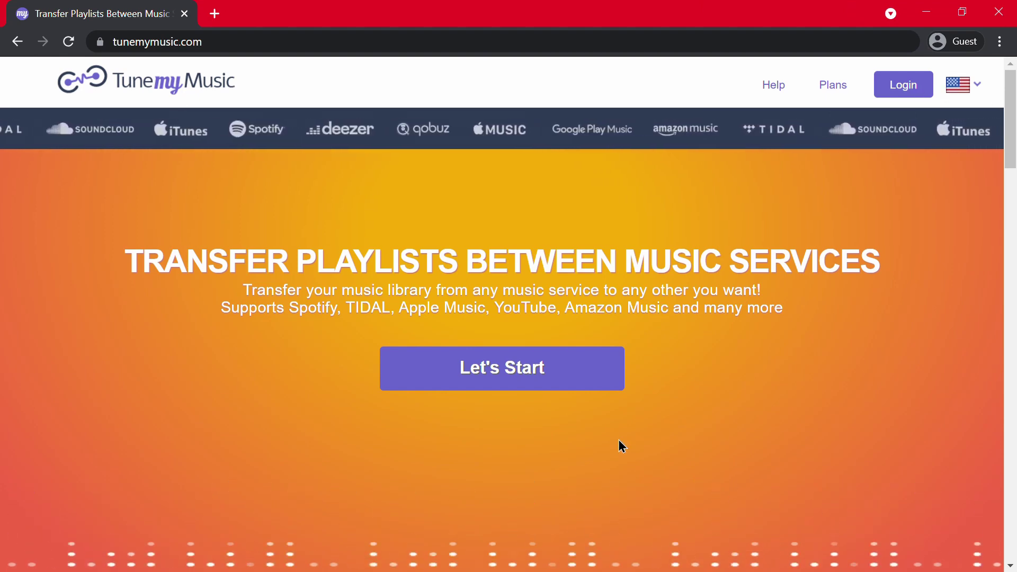
Begin a new transfer and choose Apple Music as the source service
left_click(520, 376)
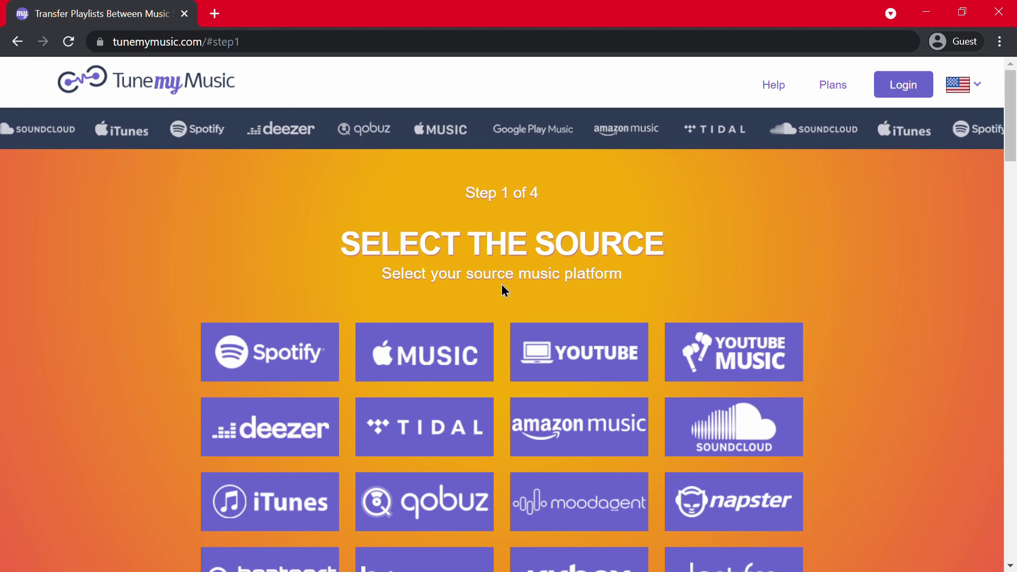
left_click(422, 355)
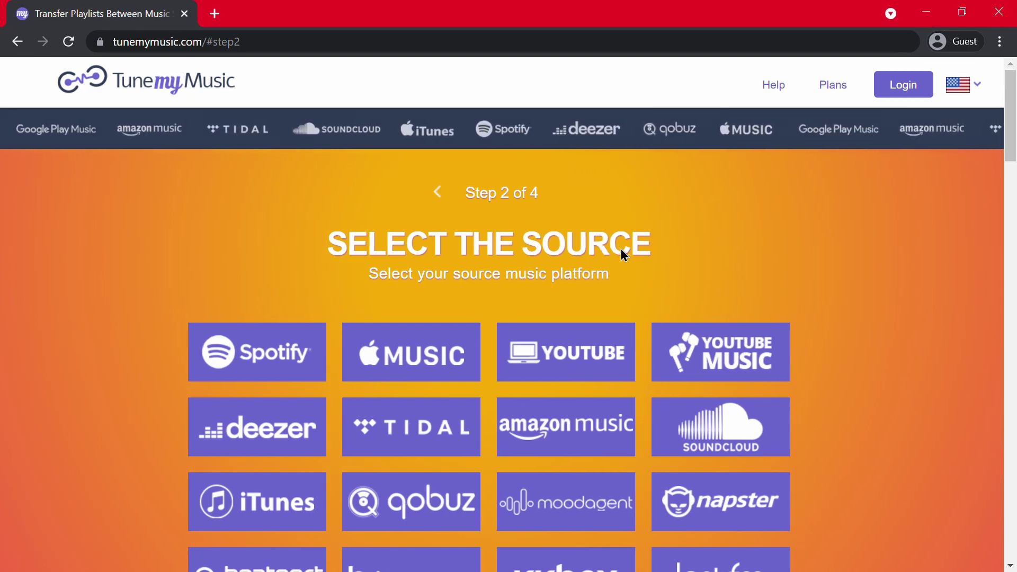
Inspect the Library Songs list and clear every library selection
scroll(583, 443, "down", 3)
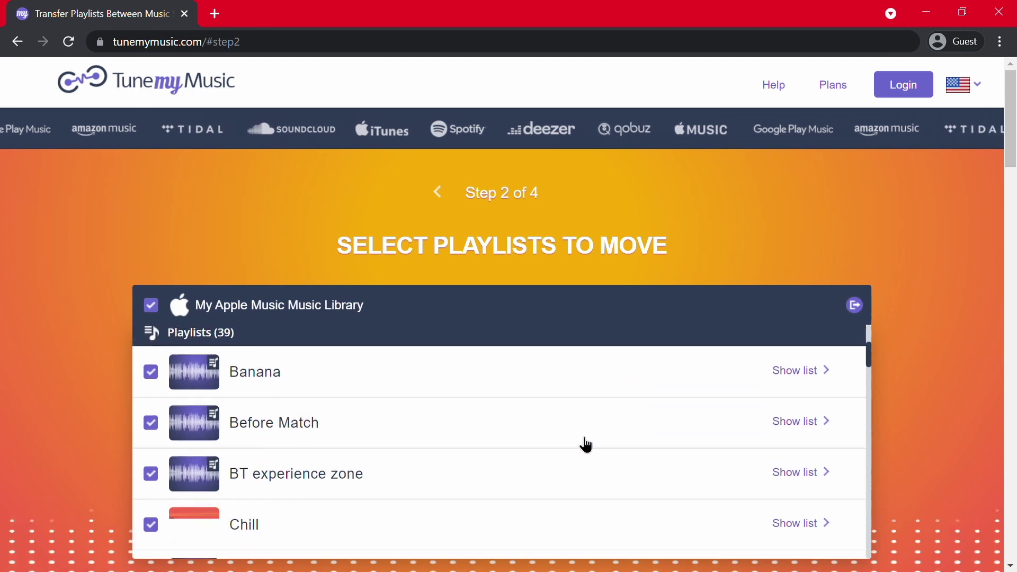
scroll(576, 442, "up", 3)
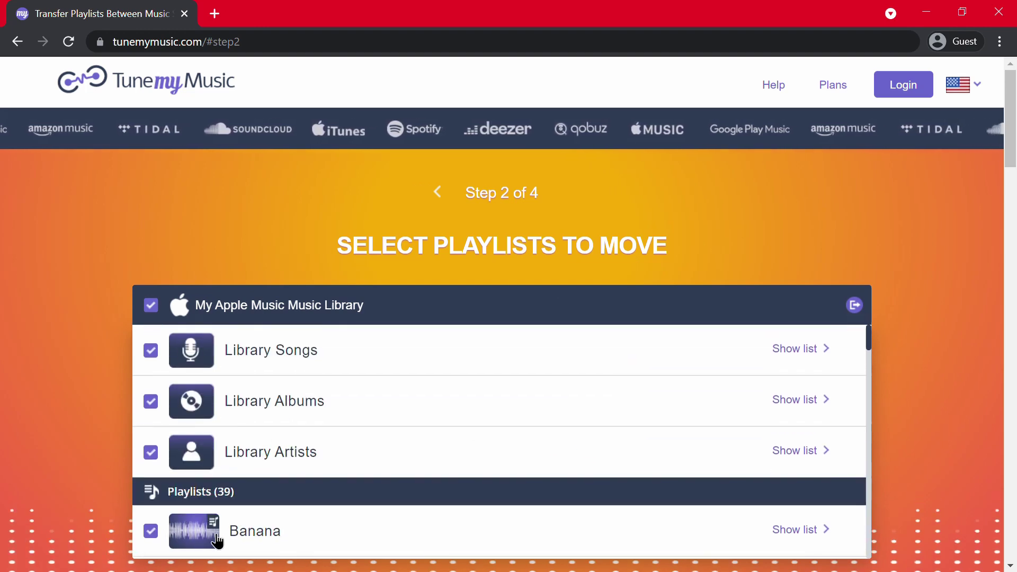
left_click(758, 352)
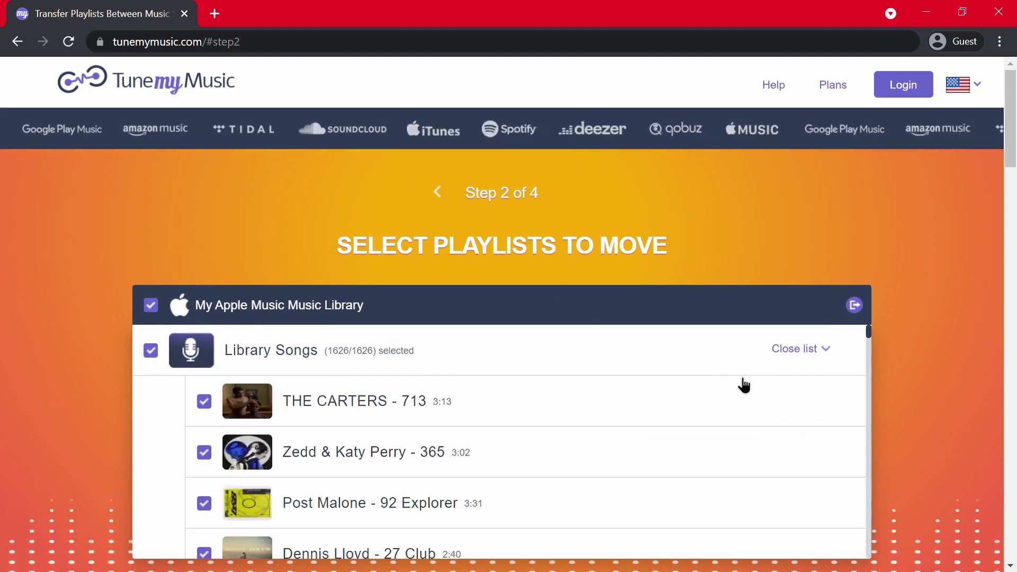
scroll(708, 411, "down", 3)
scroll(711, 443, "up", 10)
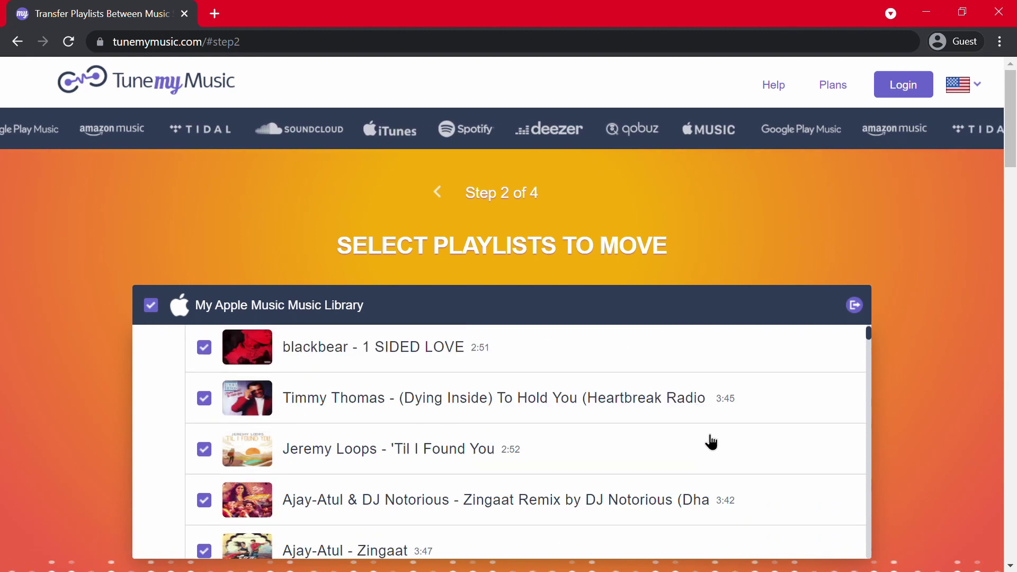
left_click(823, 351)
left_click(155, 347)
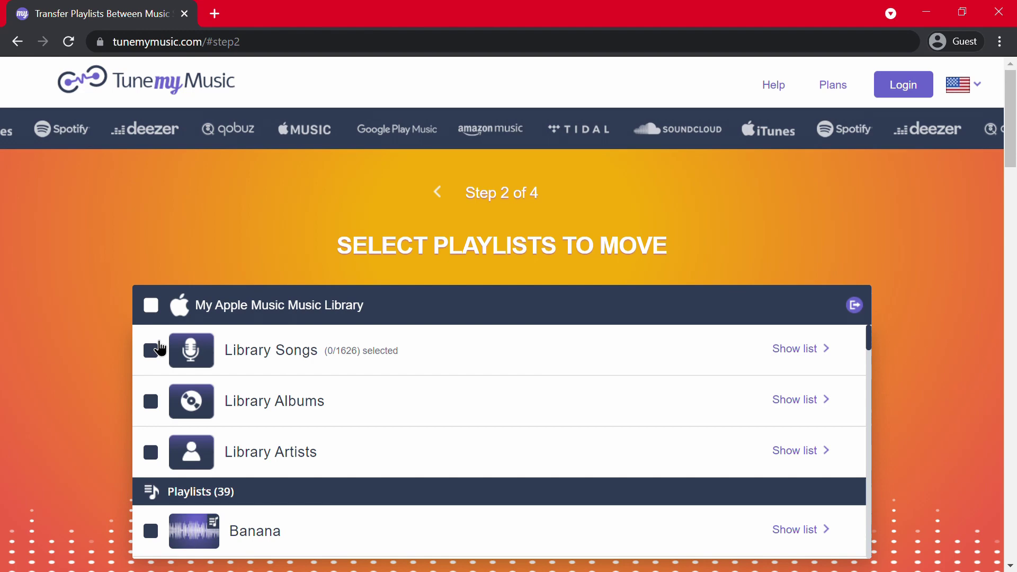
scroll(256, 336, "down", 2)
scroll(256, 336, "up", 2)
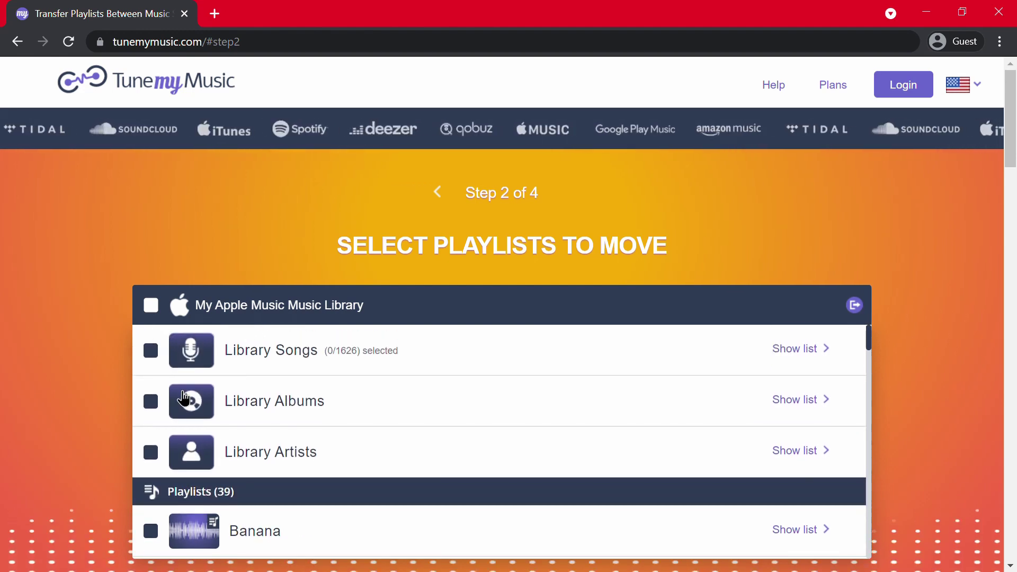
left_click(161, 309)
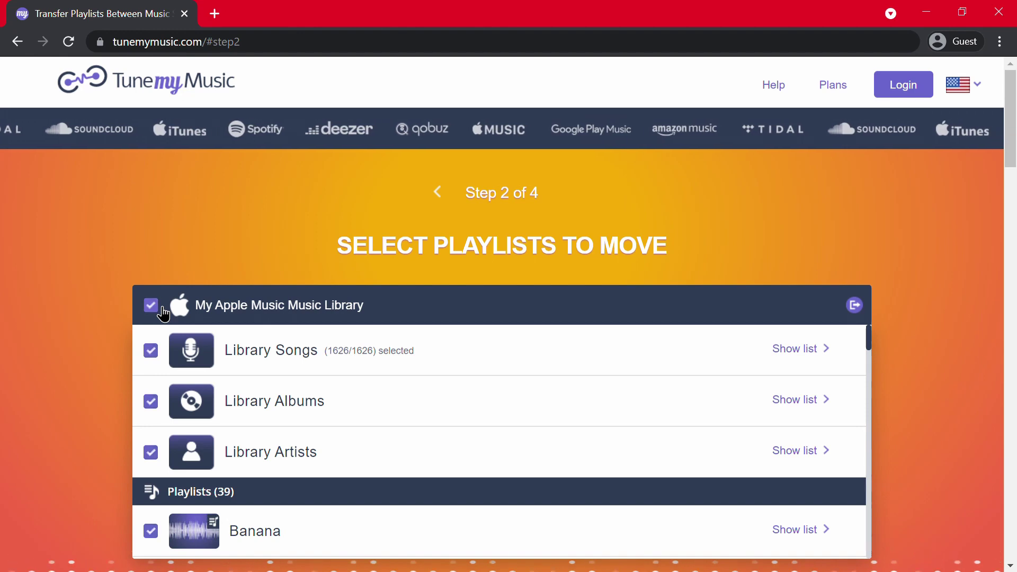
left_click(161, 310)
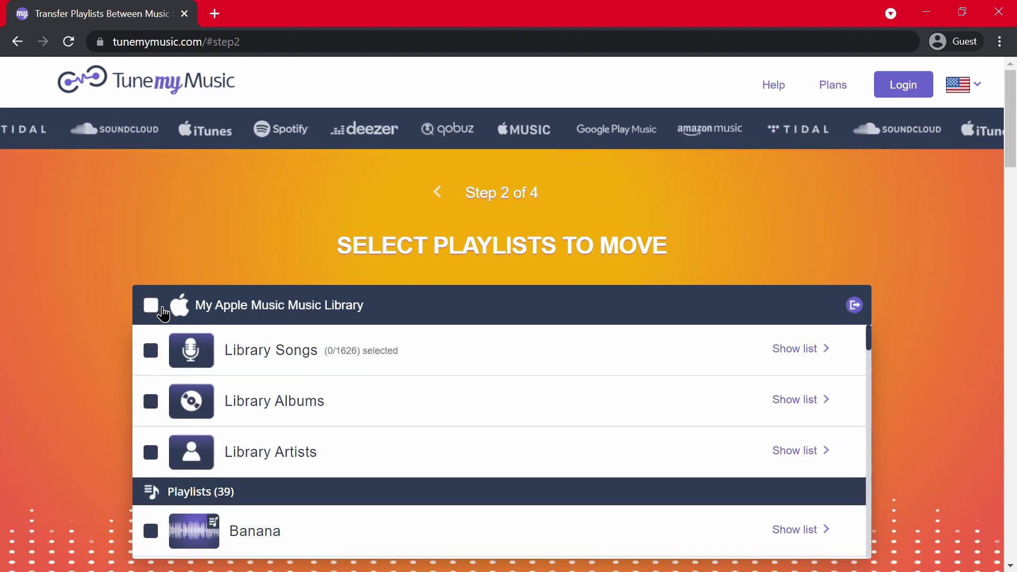
left_click(162, 312)
left_click(162, 312)
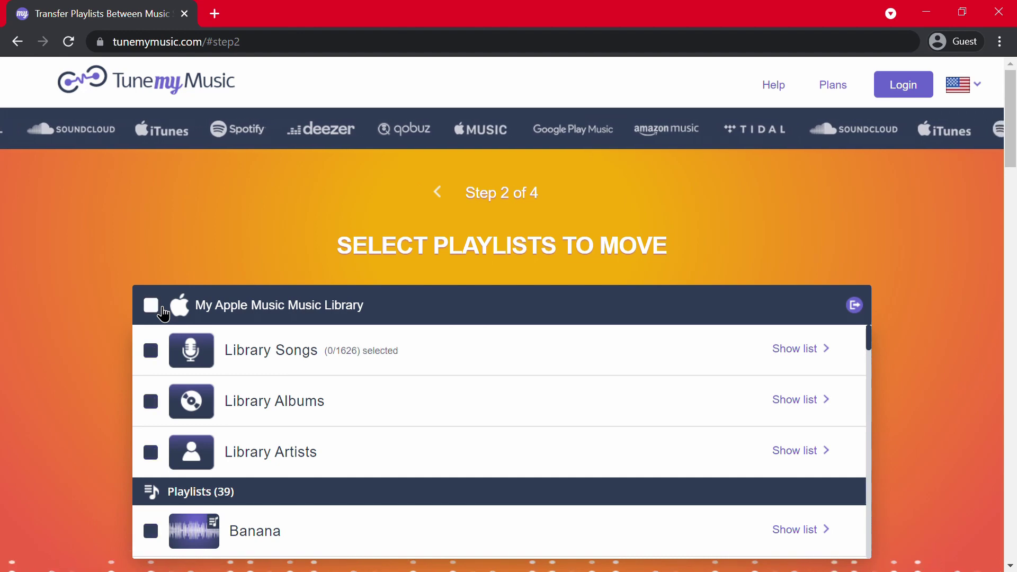
scroll(256, 336, "down", 3)
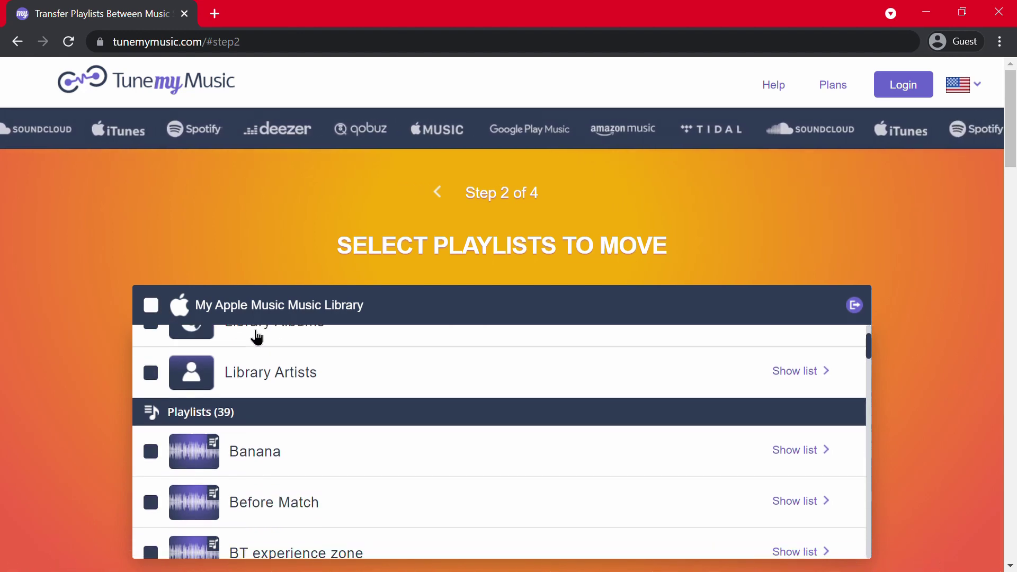
Tick THE CARTERS - 713 and Zedd & Katy Perry - 365, then continue to destinations
left_click(792, 269)
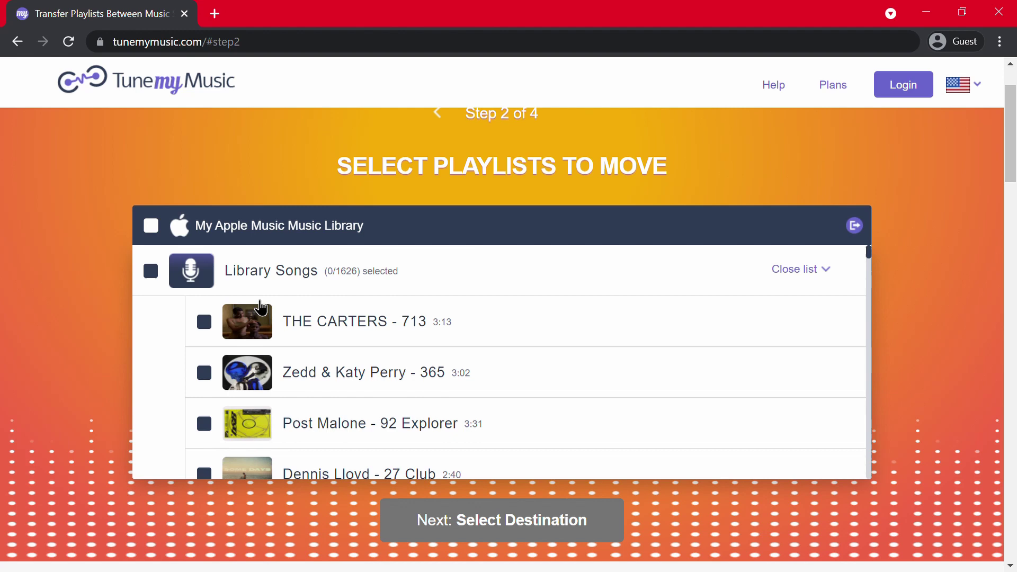
left_click(204, 322)
left_click(204, 372)
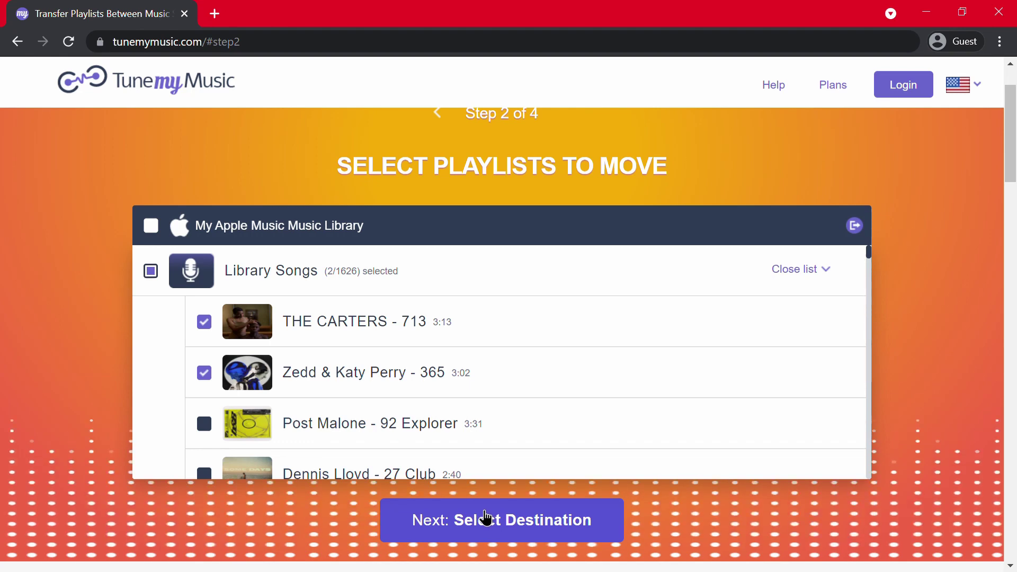
left_click(489, 532)
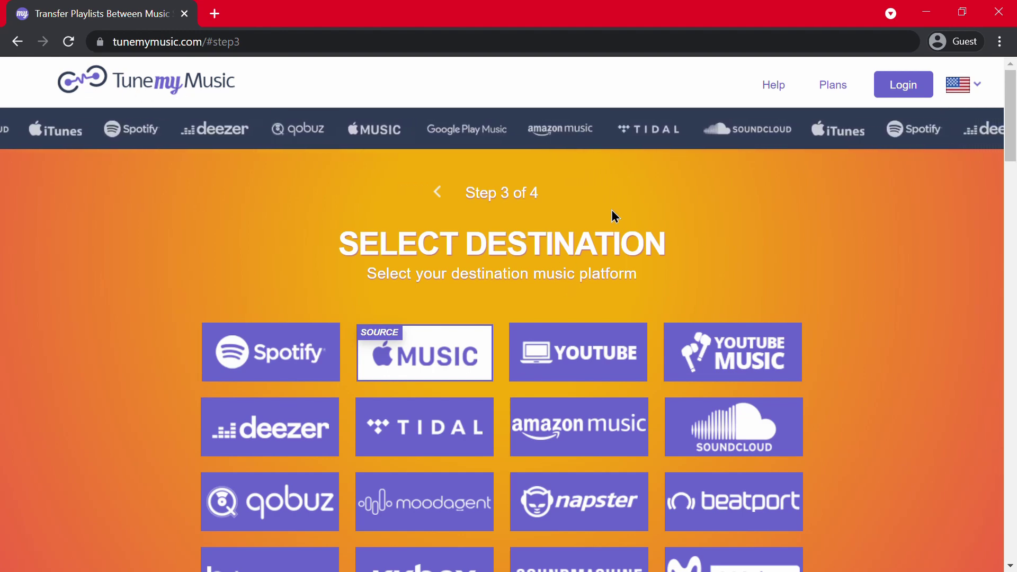
Pick Spotify as the transfer destination
left_click(280, 351)
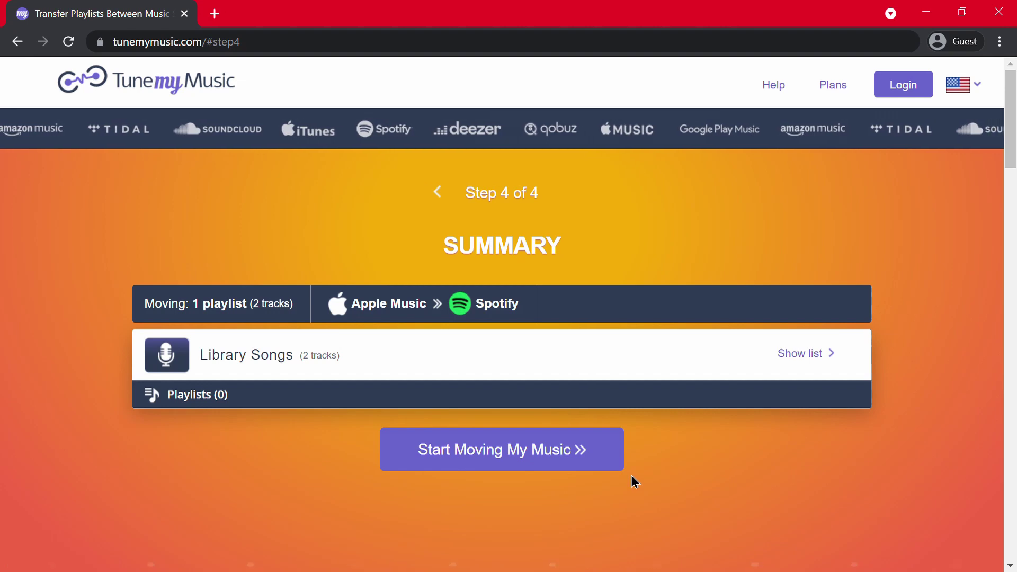
Review the two queued Library Songs tracks, then start moving them to Spotify
left_click(823, 365)
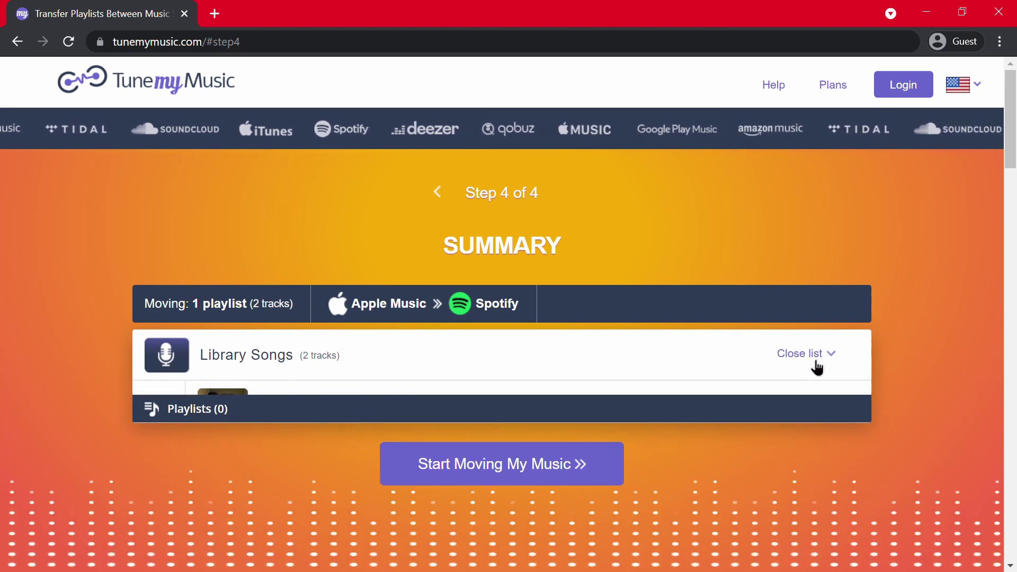
scroll(641, 458, "down", 2)
left_click(778, 275)
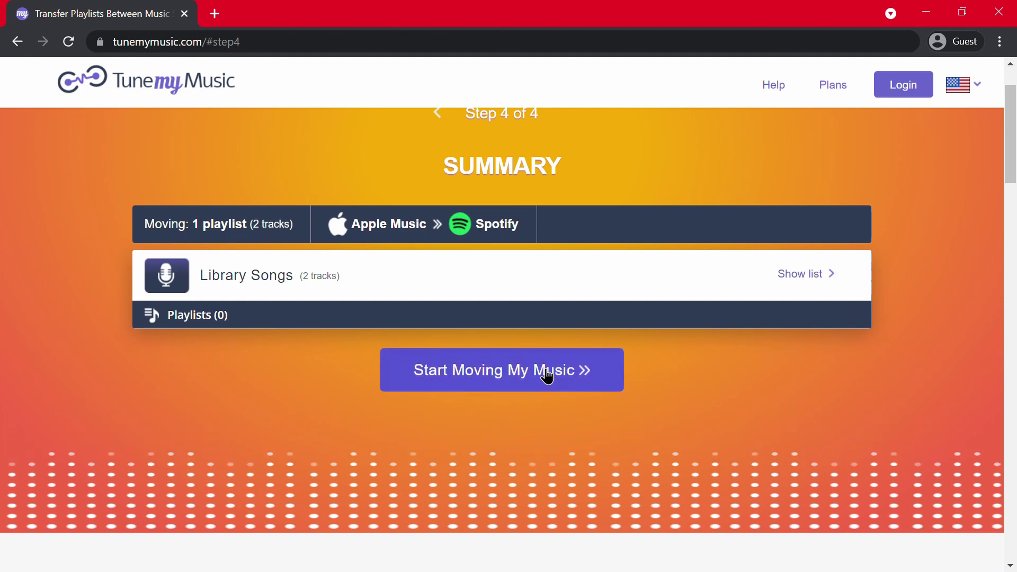
left_click(547, 377)
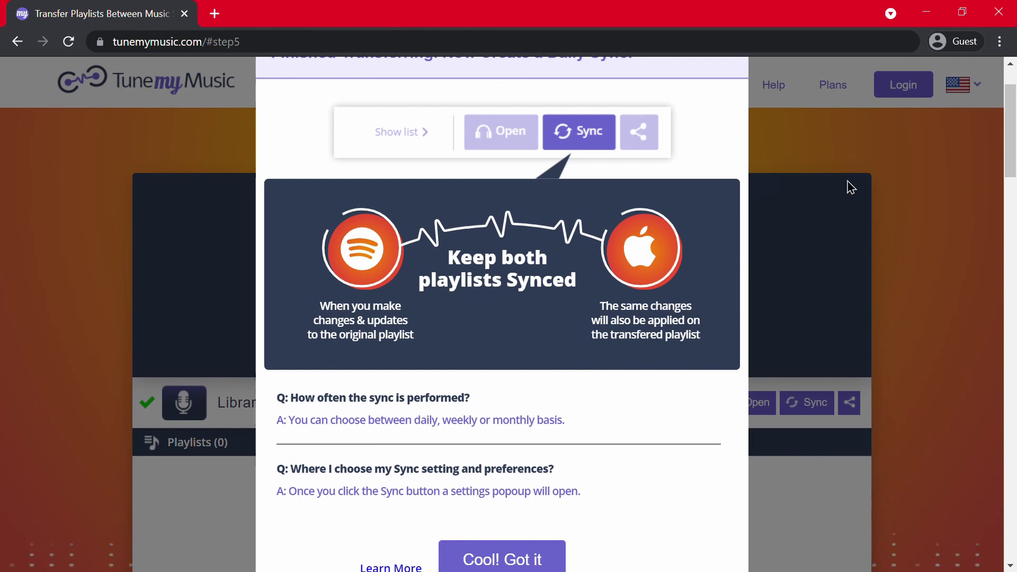
Dismiss the sync popup and scroll the Transfer Complete results showing 2 of 2 tracks
left_click(486, 551)
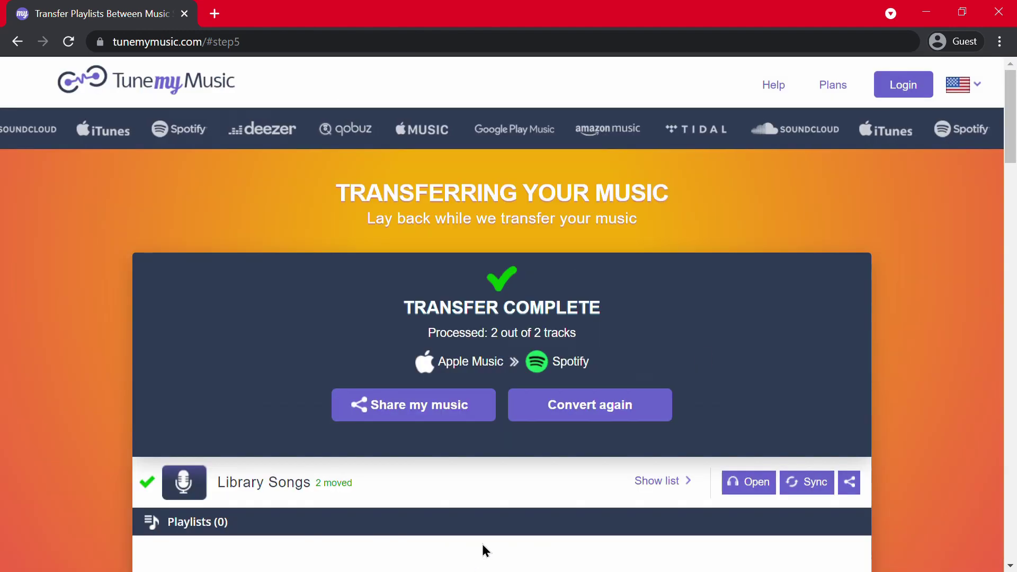
scroll(852, 232, "down", 2)
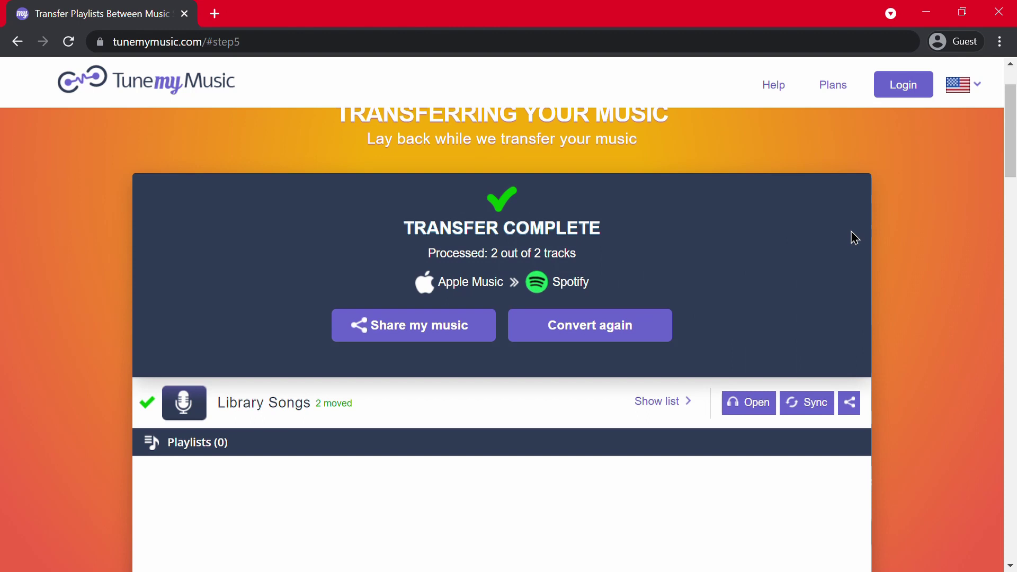
scroll(854, 186, "up", 2)
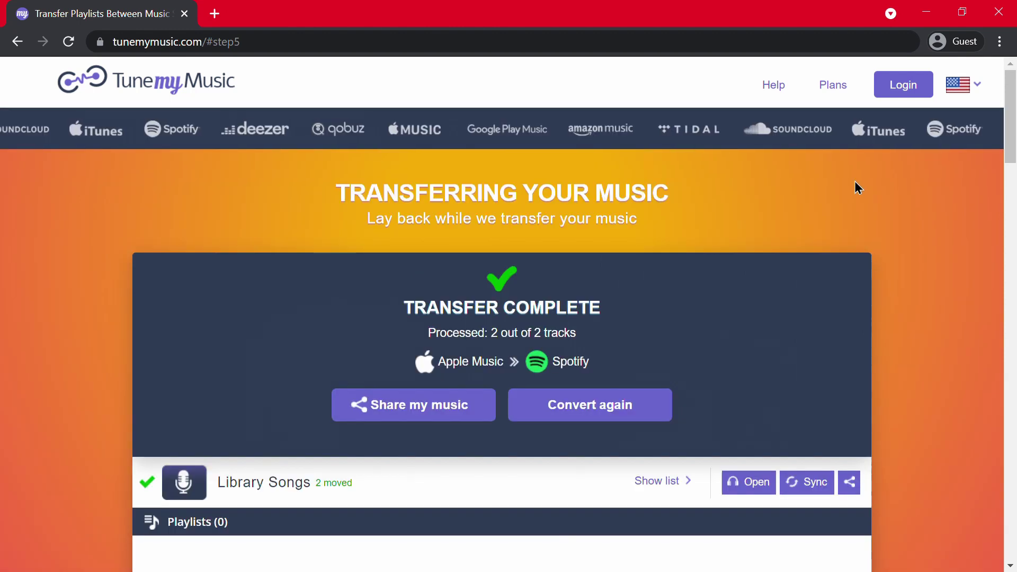
scroll(852, 237, "down", 2)
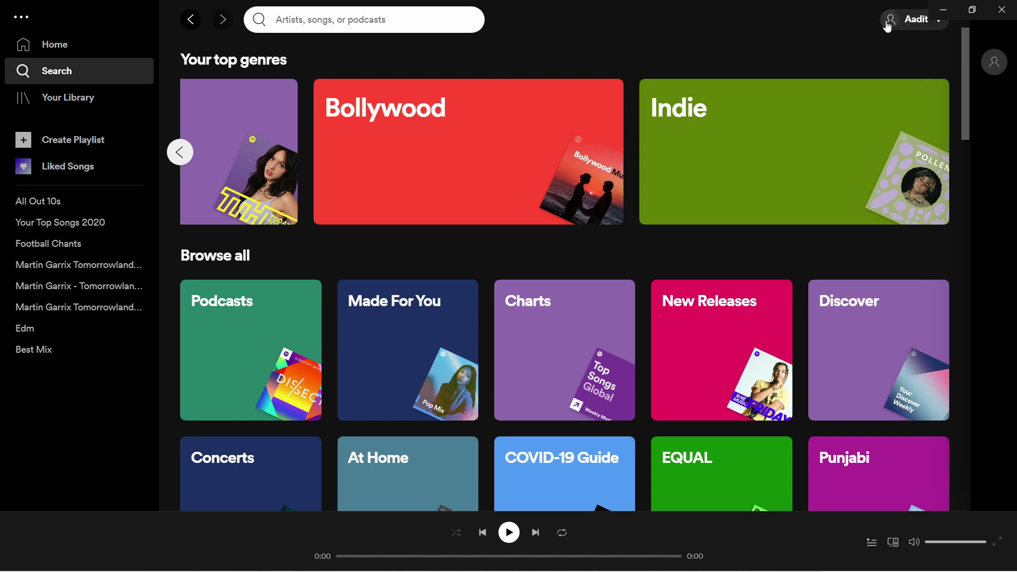
Open the profile name dropdown at Spotify's top right
left_click(927, 24)
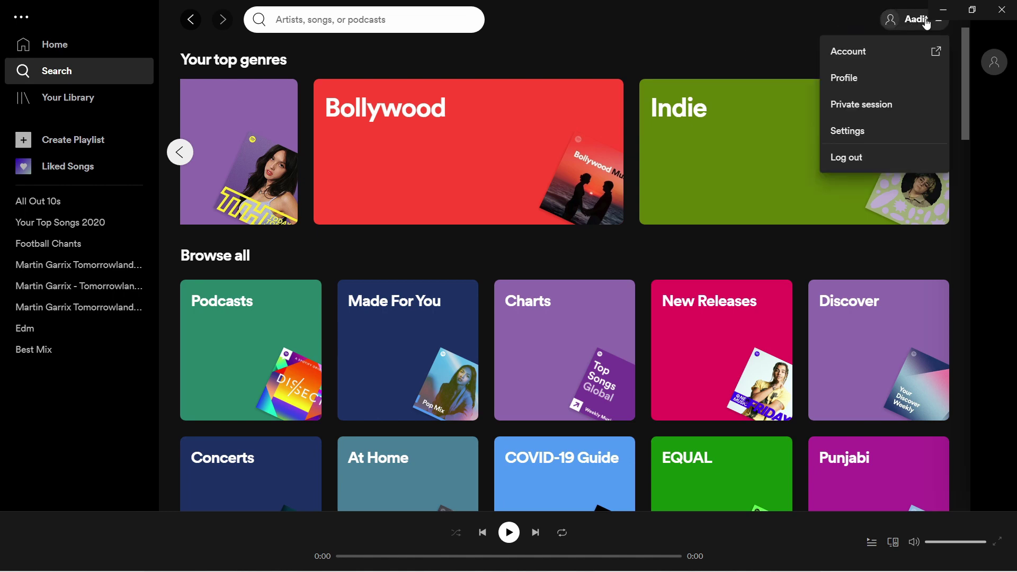
Choose Account, confirm login in the browser, and go to the Apps page
left_click(845, 52)
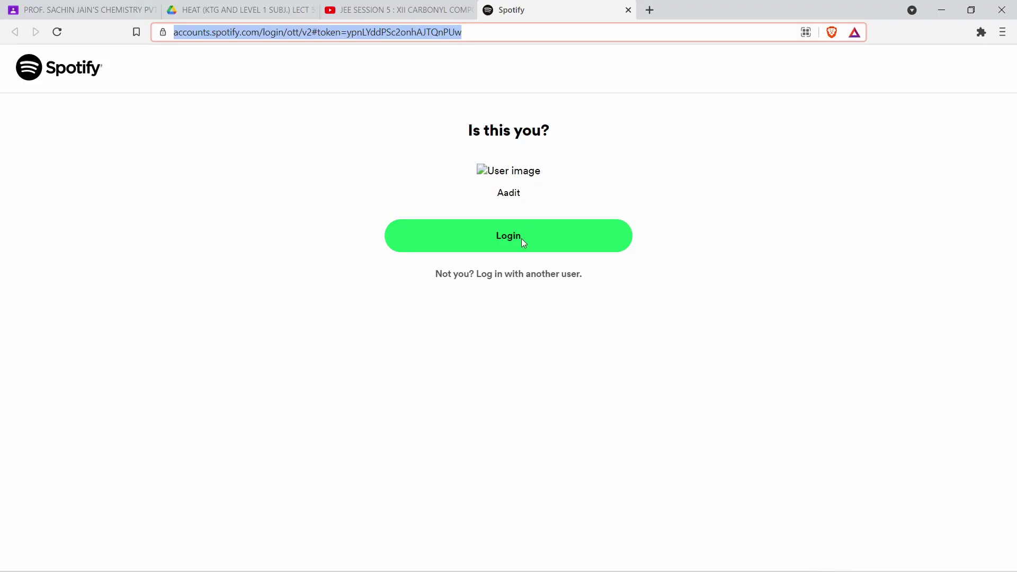
left_click(519, 236)
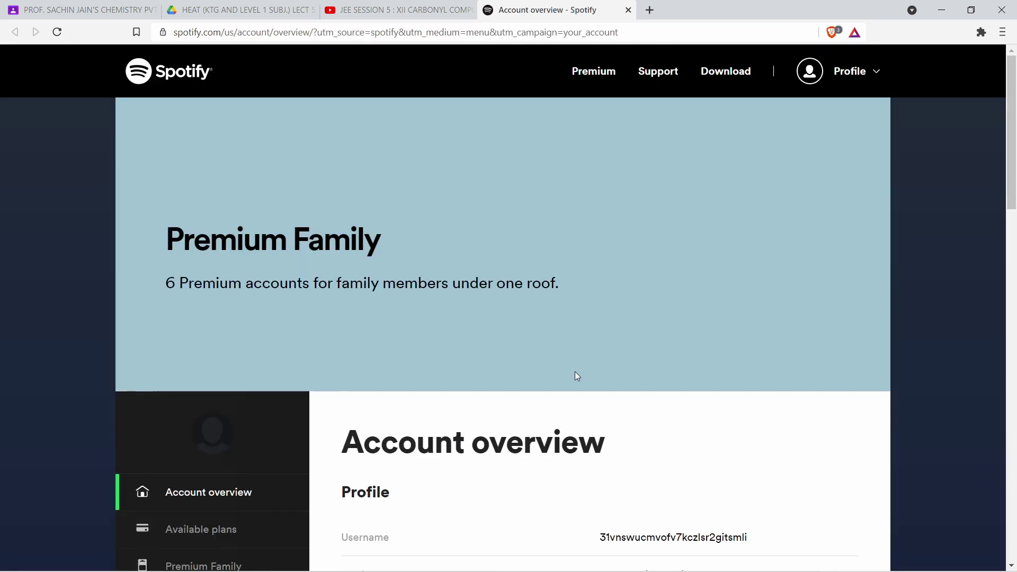
scroll(577, 376, "down", 10)
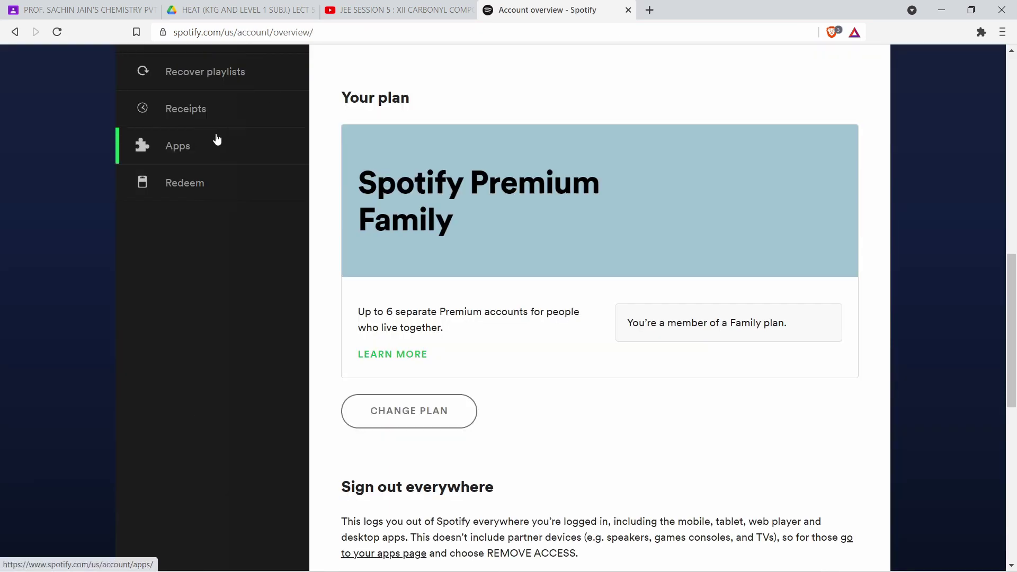
left_click(169, 152)
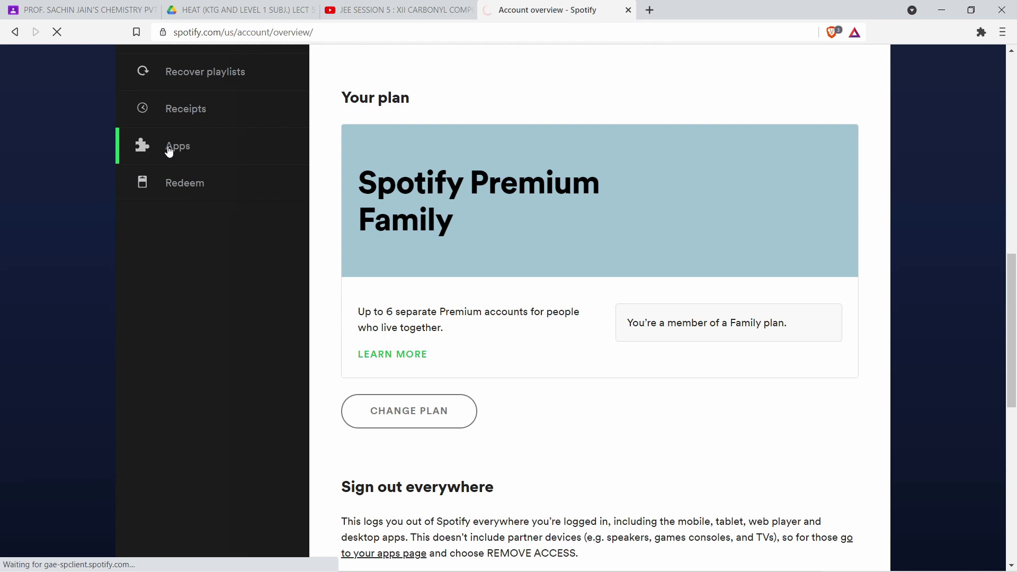